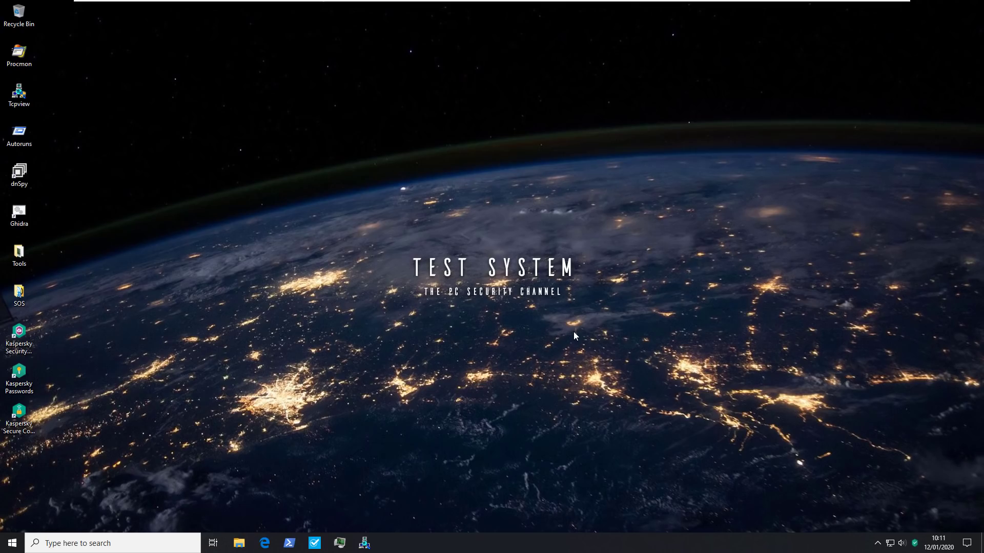
- Open Kaspersky Security Cloud and ignore the Process Hacker.exe warning in its Notification Center, returning to the main window
left_click(914, 543)
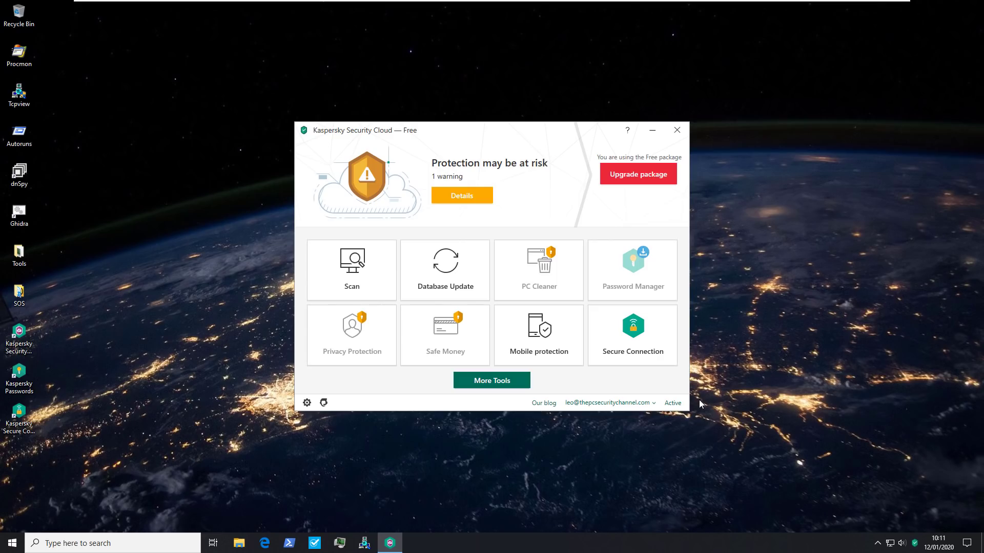
left_click(474, 201)
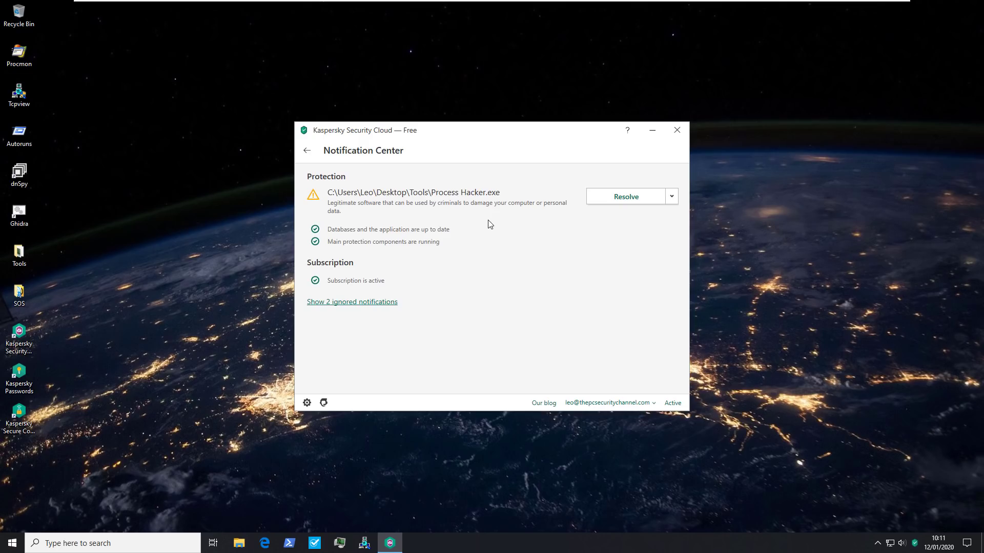
left_click(672, 197)
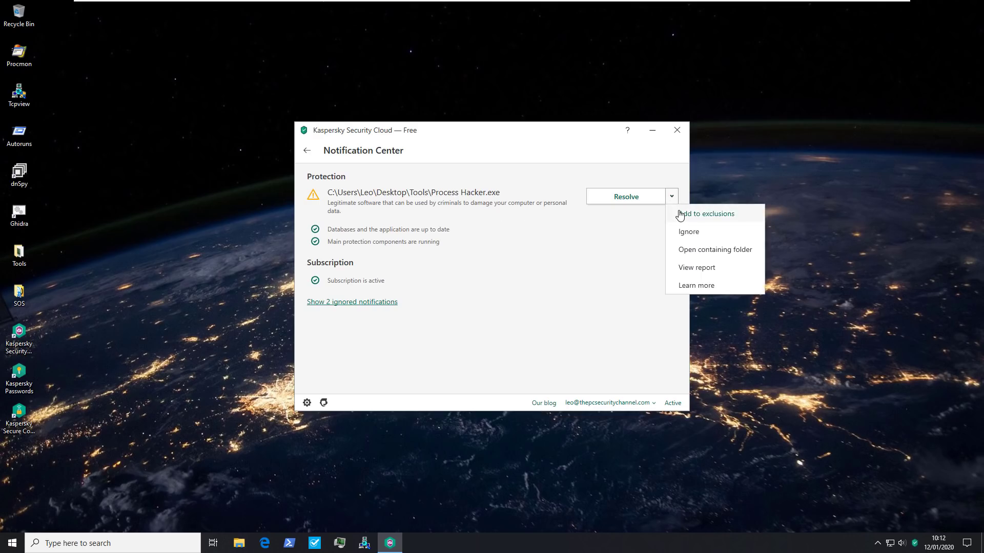
left_click(683, 233)
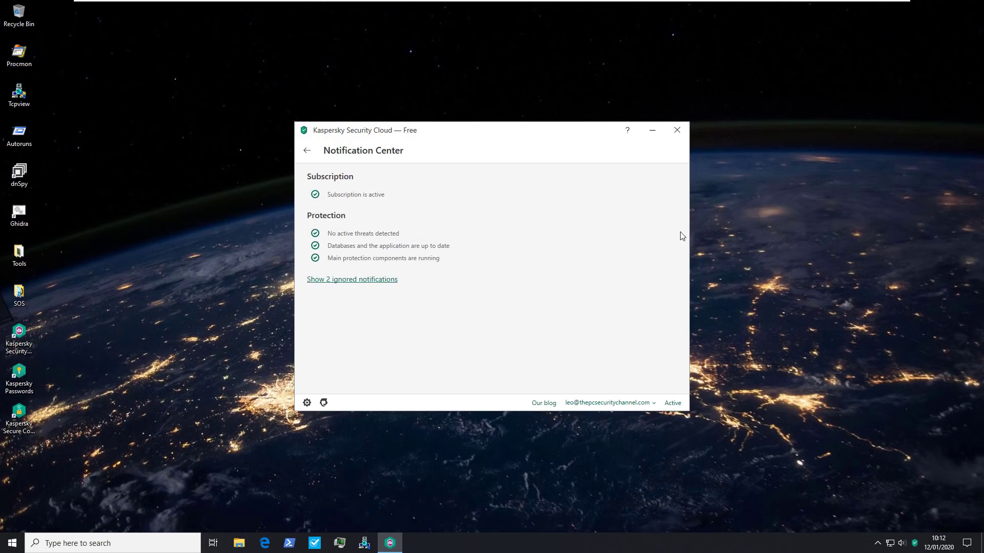
left_click(307, 151)
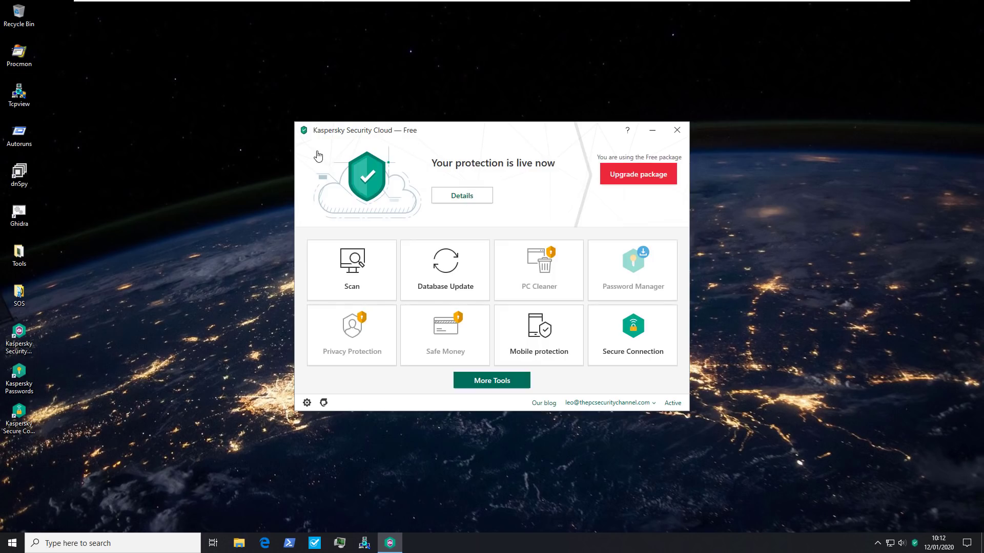
- Start an update of the Kaspersky databases and application modules, and return to the main window
left_click(446, 264)
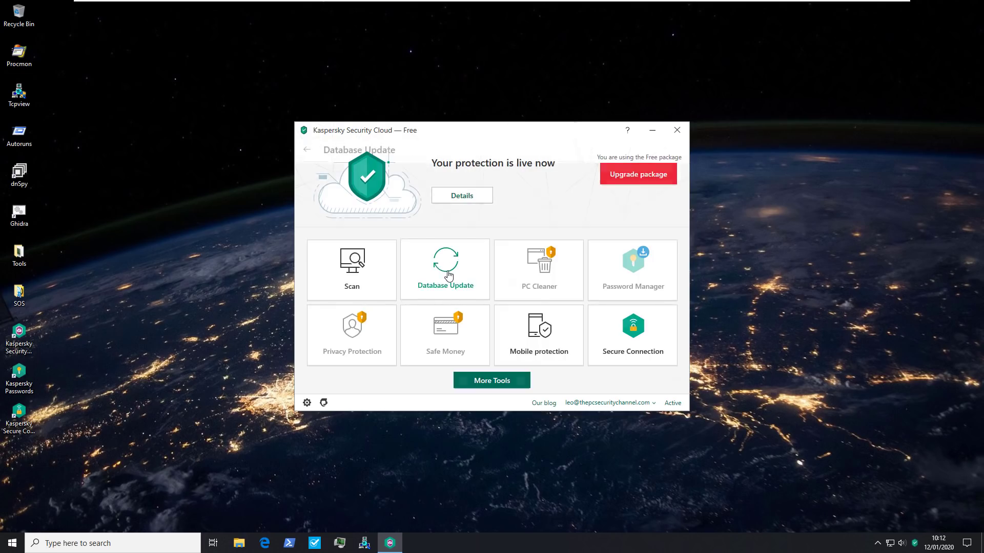
left_click(368, 246)
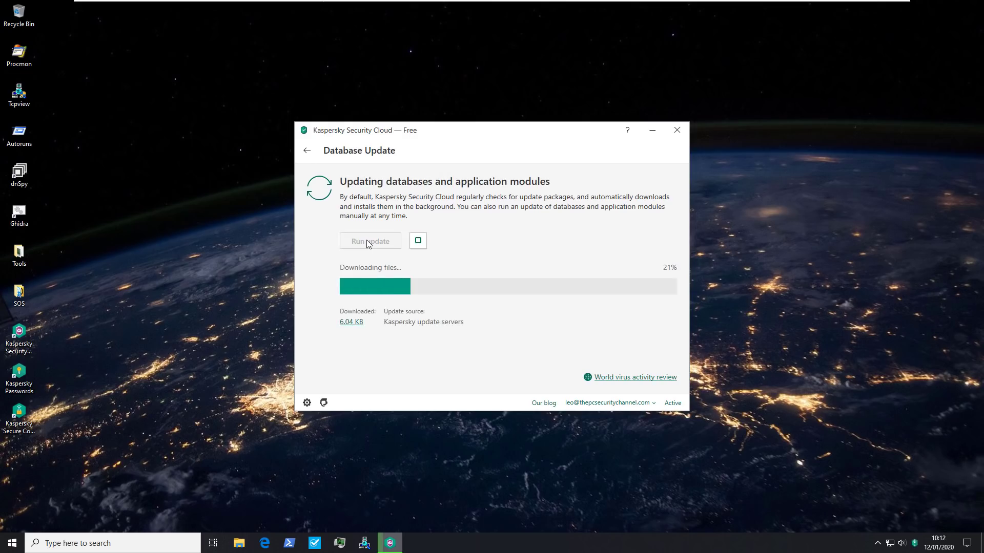
left_click(307, 150)
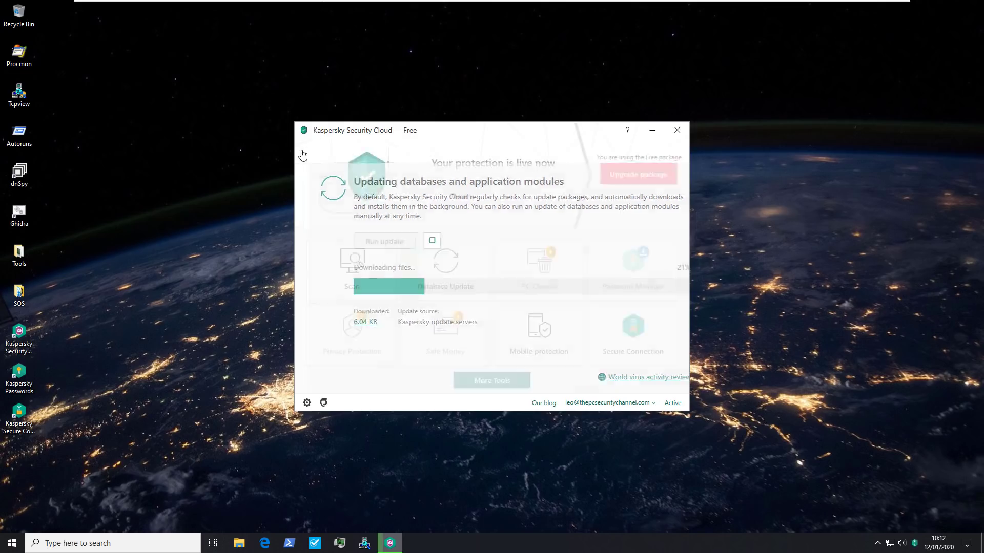
- Examine the General and Protection settings in Kaspersky, and check whether Application Control is offered in the Free package
left_click(307, 403)
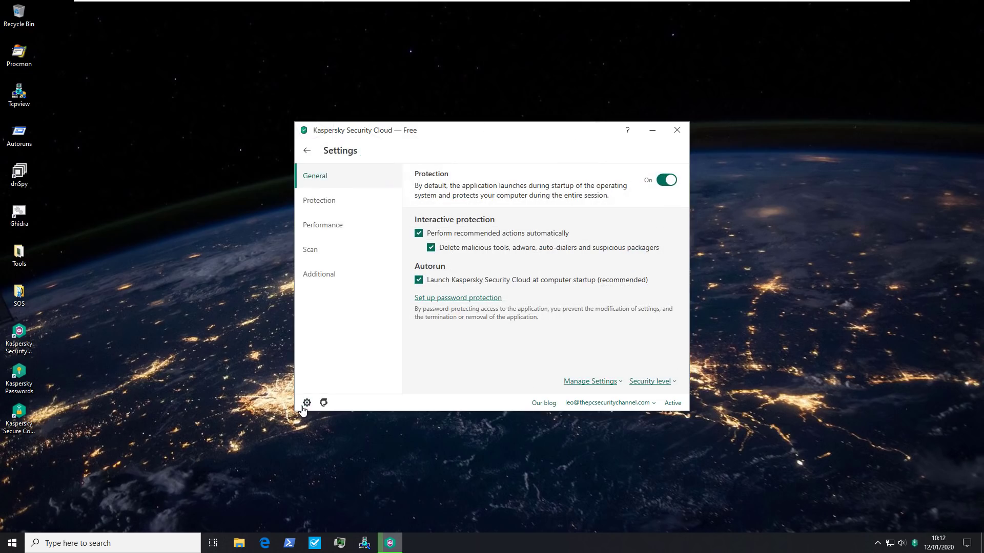
left_click(352, 201)
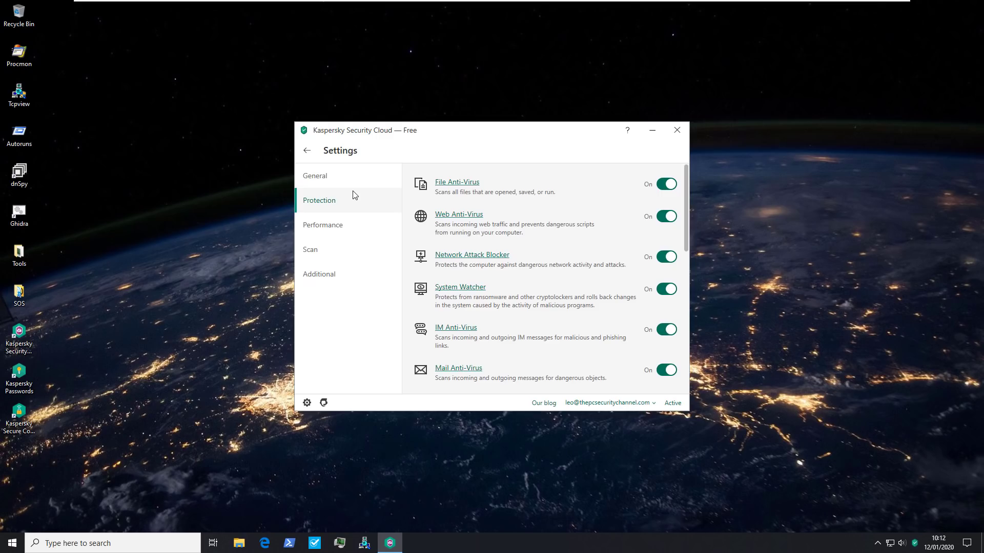
left_click(308, 151)
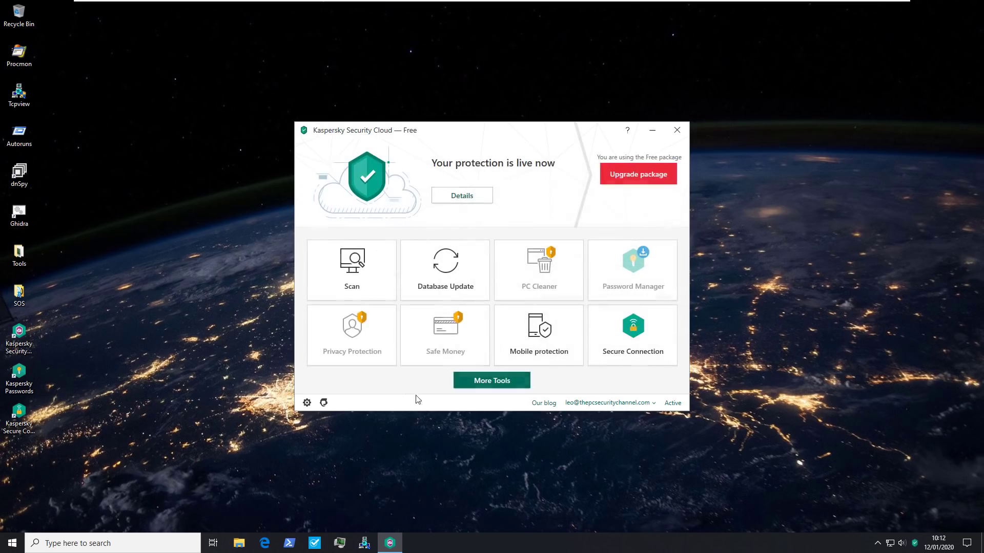
left_click(480, 382)
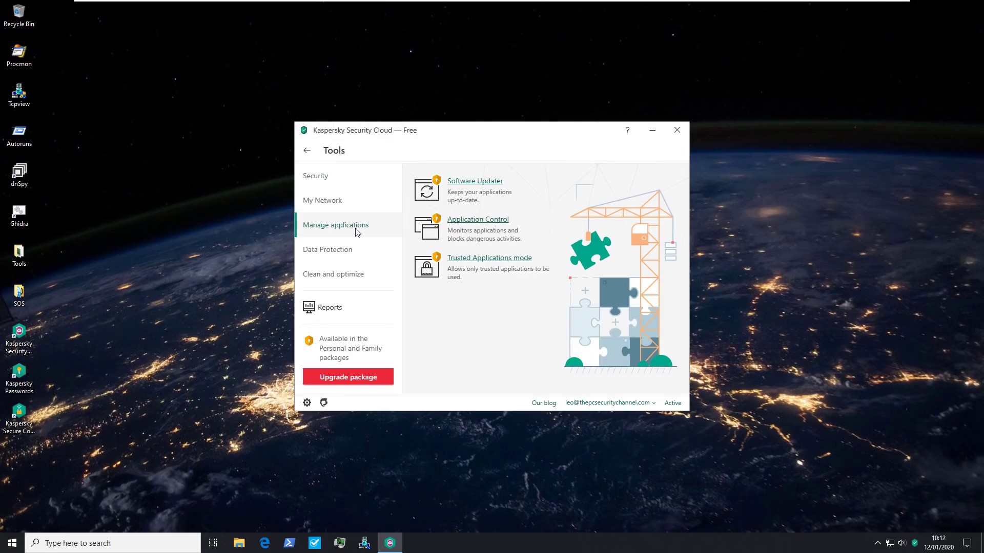
left_click(460, 224)
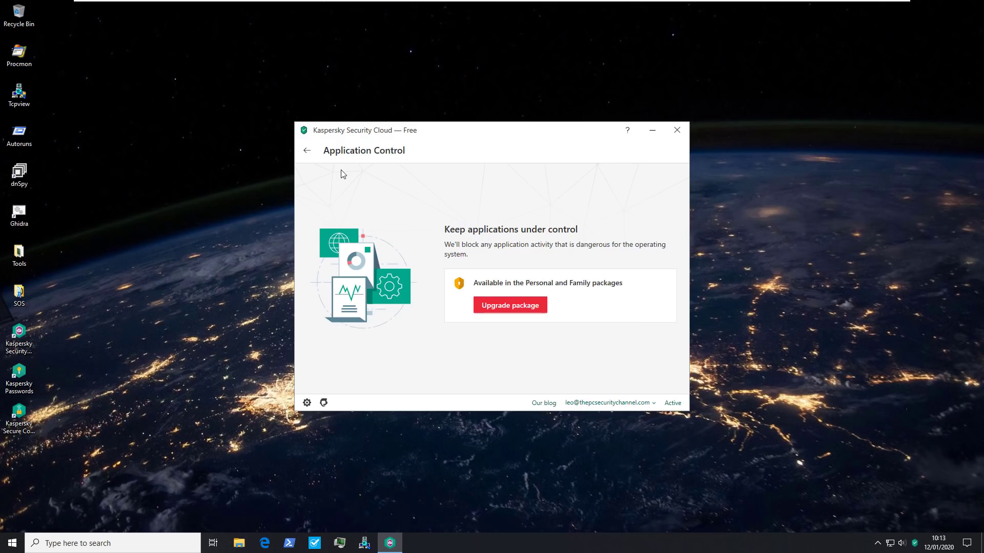
key("Escape")
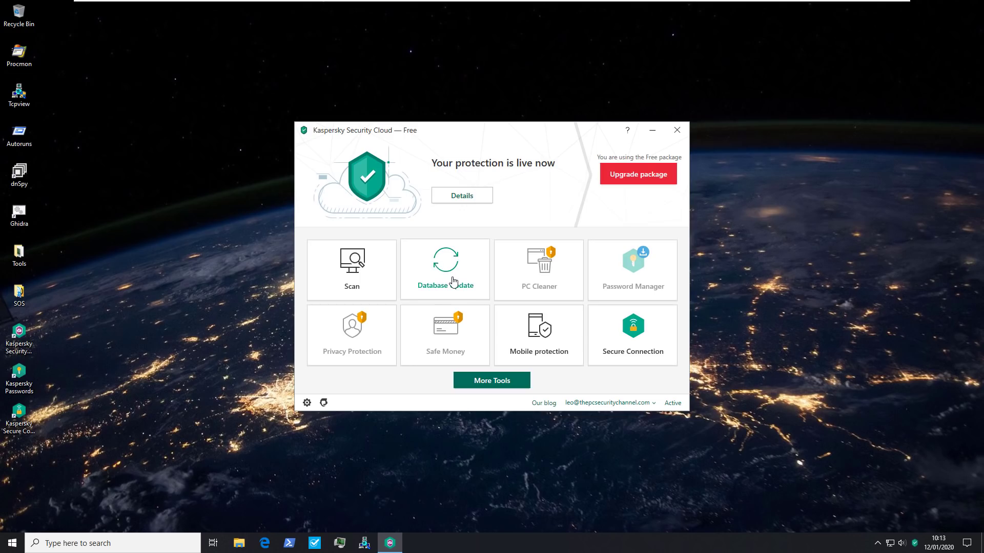
- Review the Protection, Performance and Scan settings in Kaspersky and close its window
left_click(307, 403)
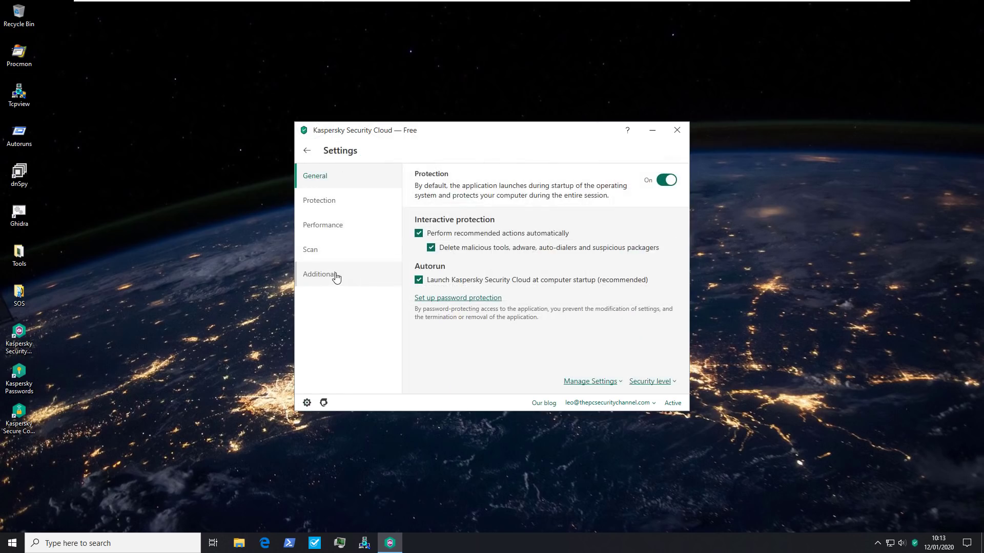
left_click(328, 200)
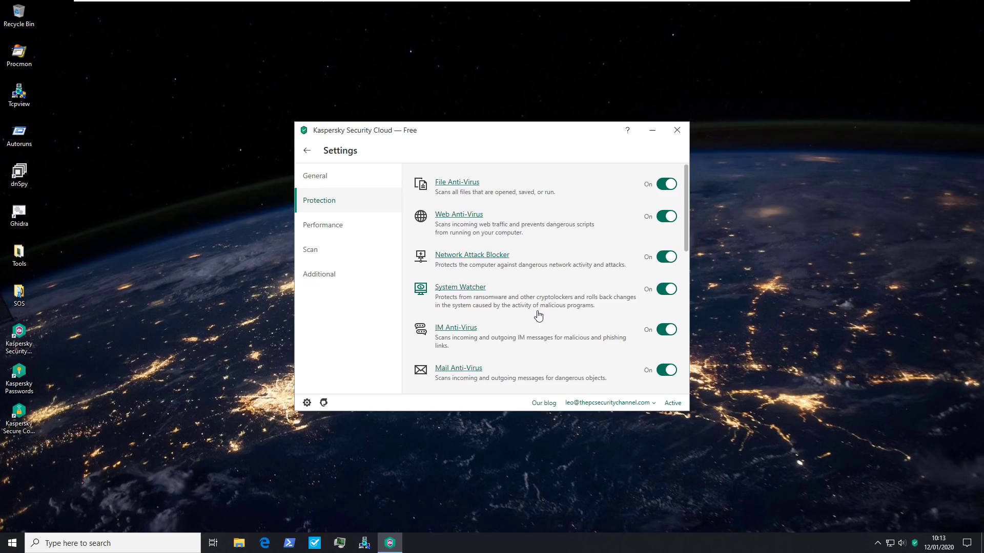
left_click(342, 221)
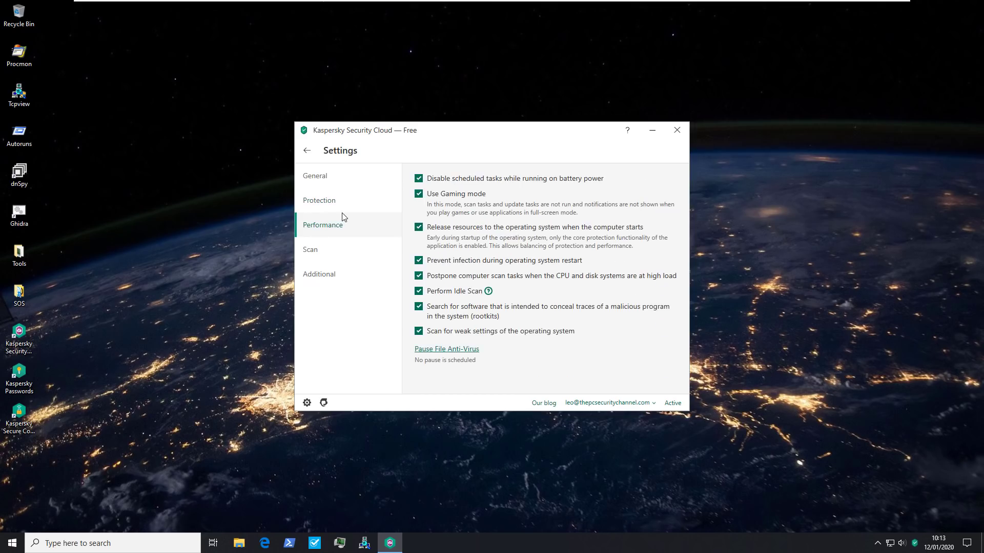
left_click(346, 245)
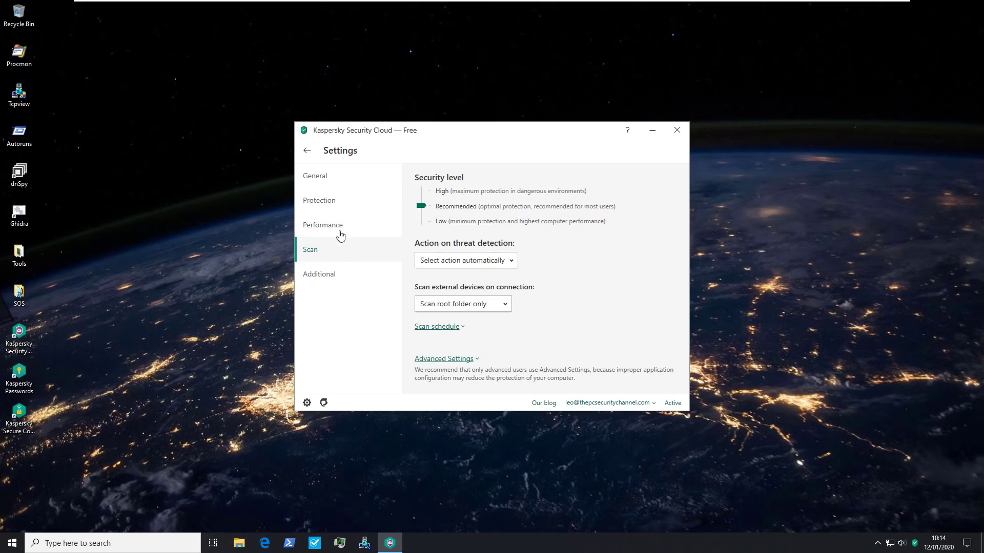
left_click(307, 151)
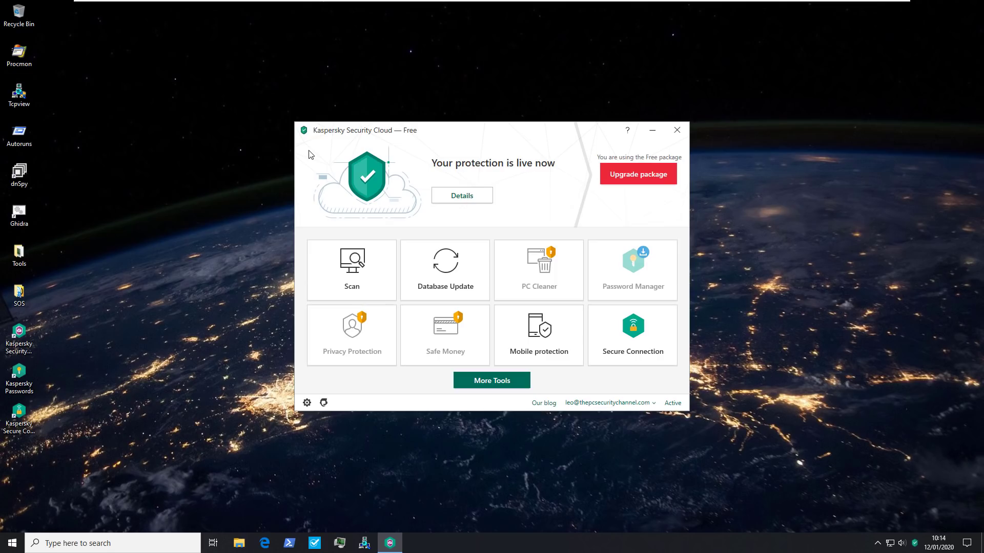
left_click(677, 130)
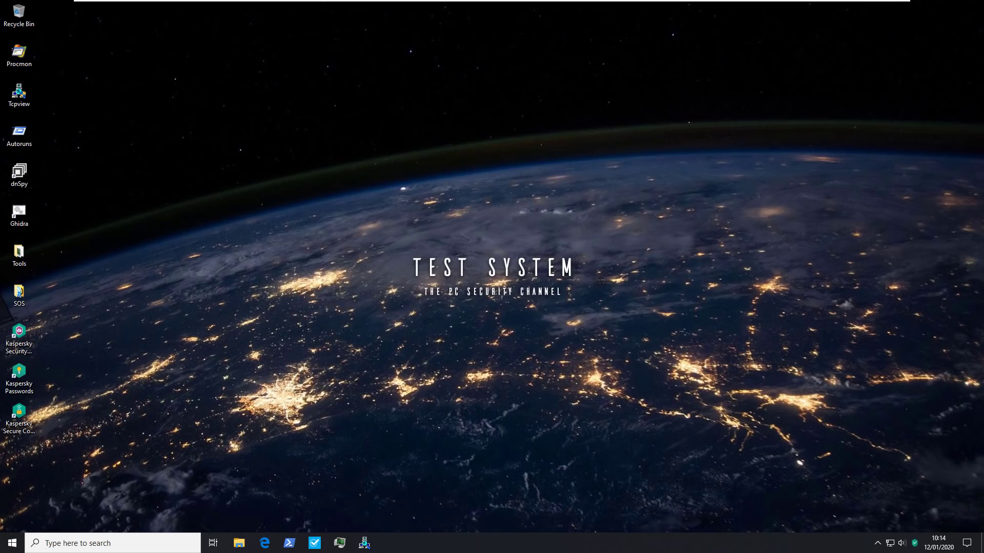
- In PowerShell, run malex.py with Python from Z:/Shared and answer that real-time protection is turned on
left_click_drag(363, 333, 371, 39)
left_click(296, 547)
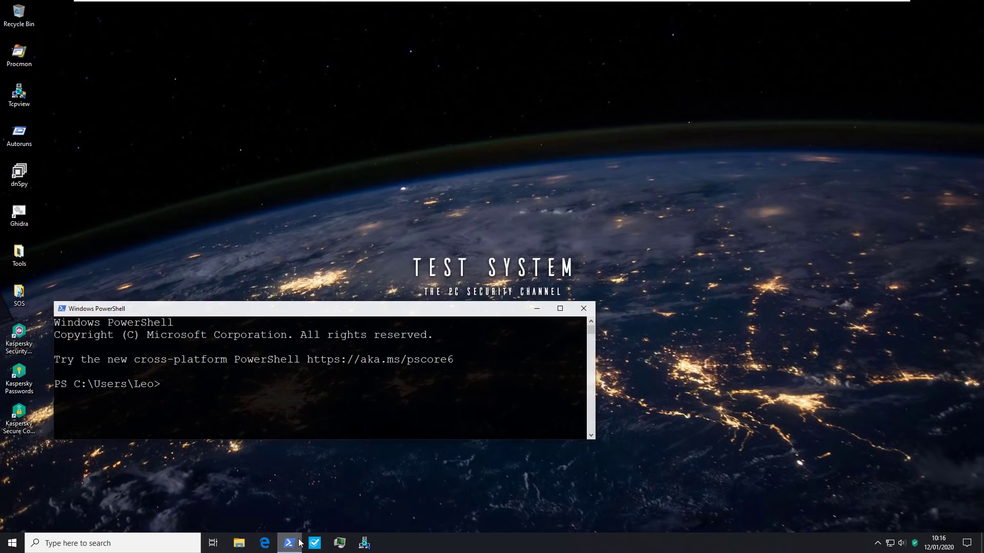
type("cd Z:/Shared")
key("Return")
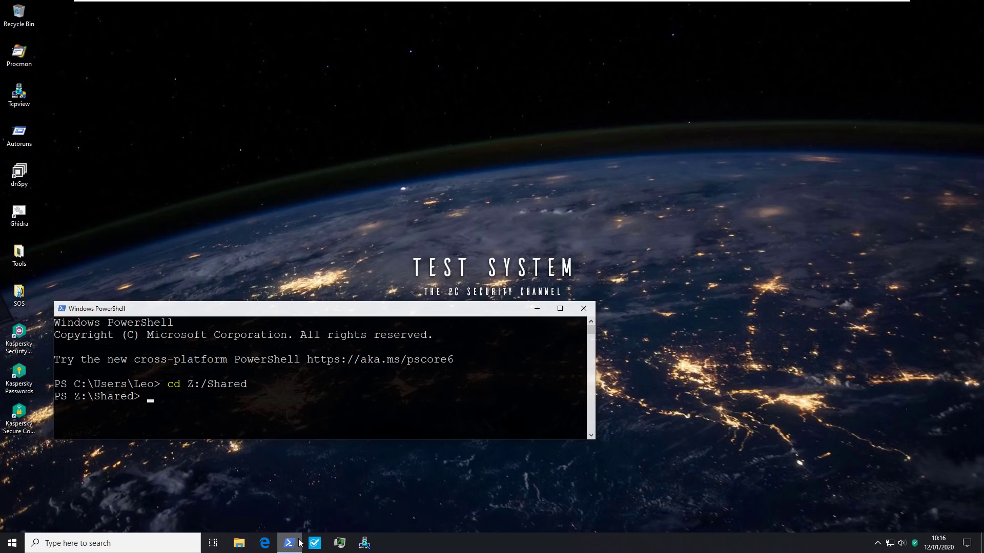
type("python malex.py")
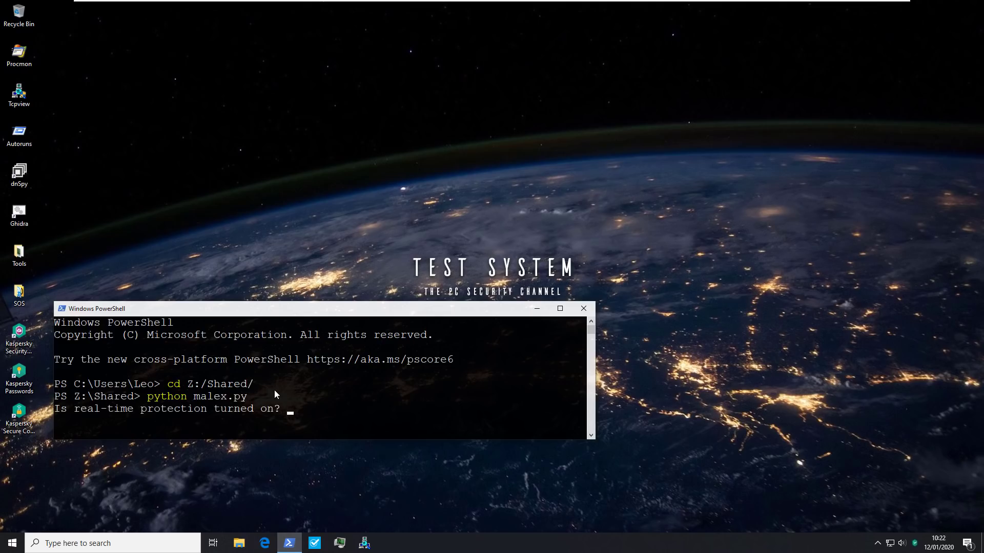
type("ye")
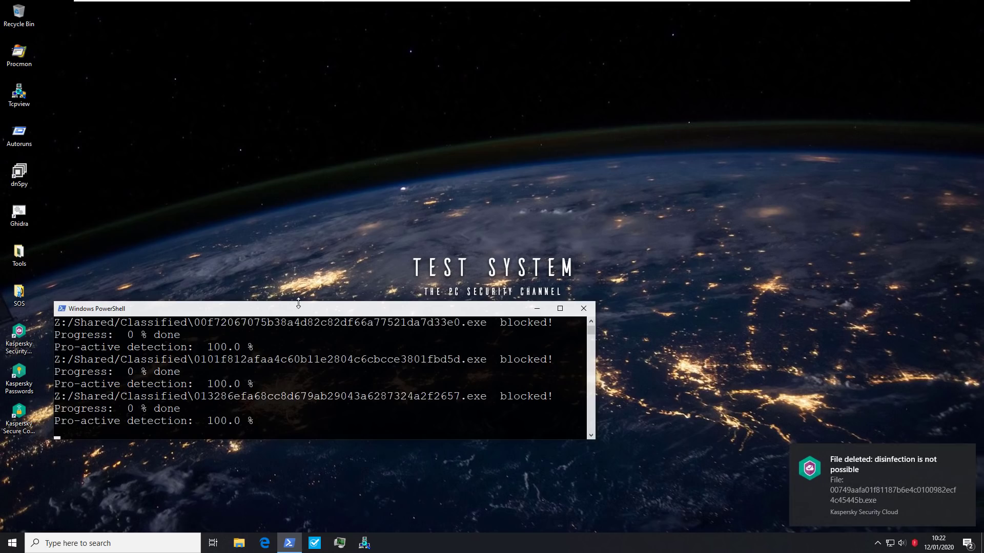
- Shorten the PowerShell window low on the desktop and place Task Manager clear of it, with processes sorted by descending CPU usage
left_click_drag(300, 303, 293, 363)
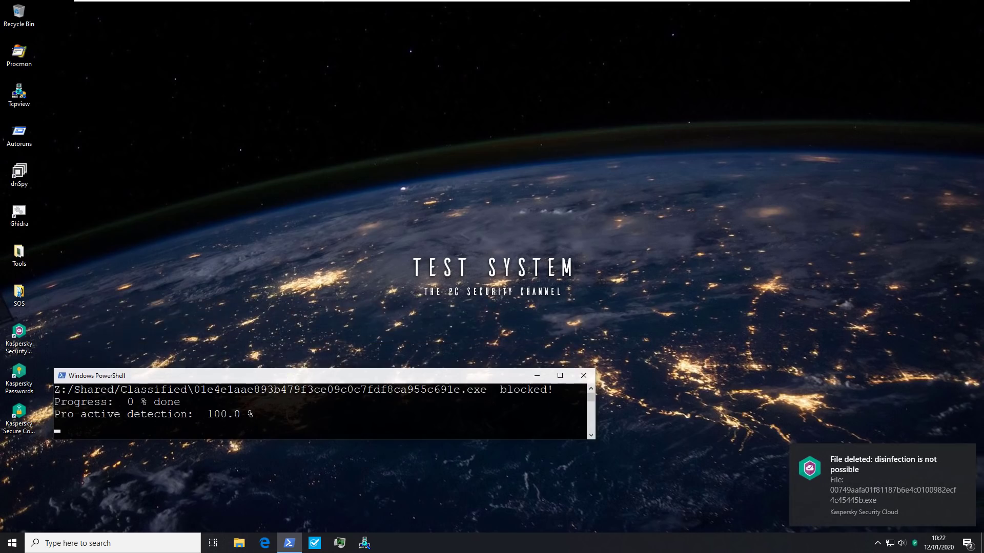
left_click_drag(288, 376, 281, 451)
right_click(636, 543)
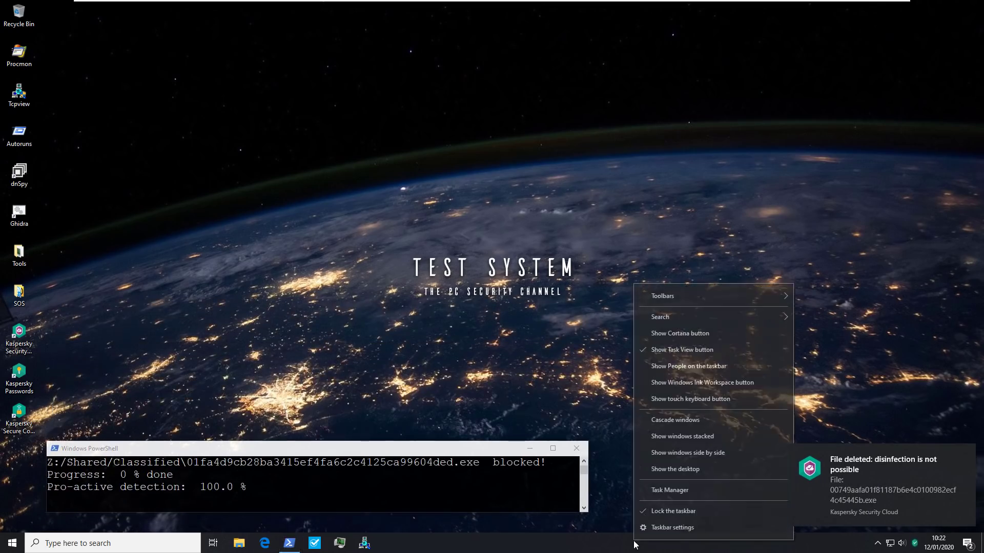
left_click(650, 493)
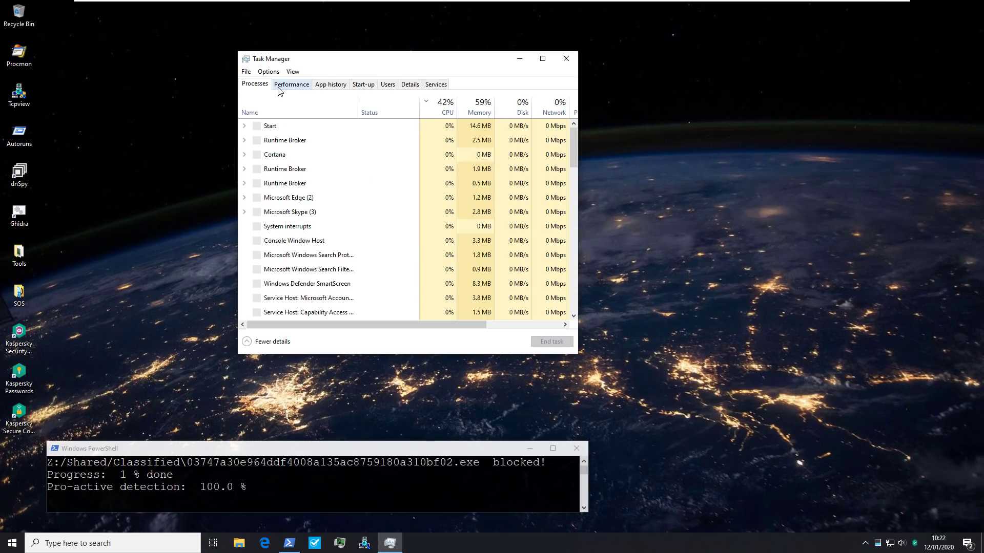
left_click(445, 110)
left_click(444, 111)
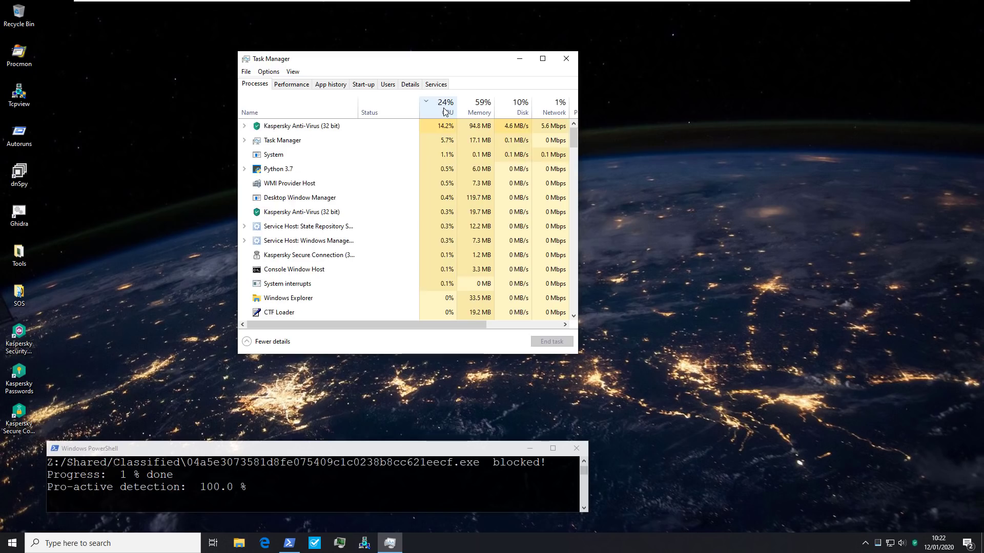
left_click_drag(435, 62, 823, 112)
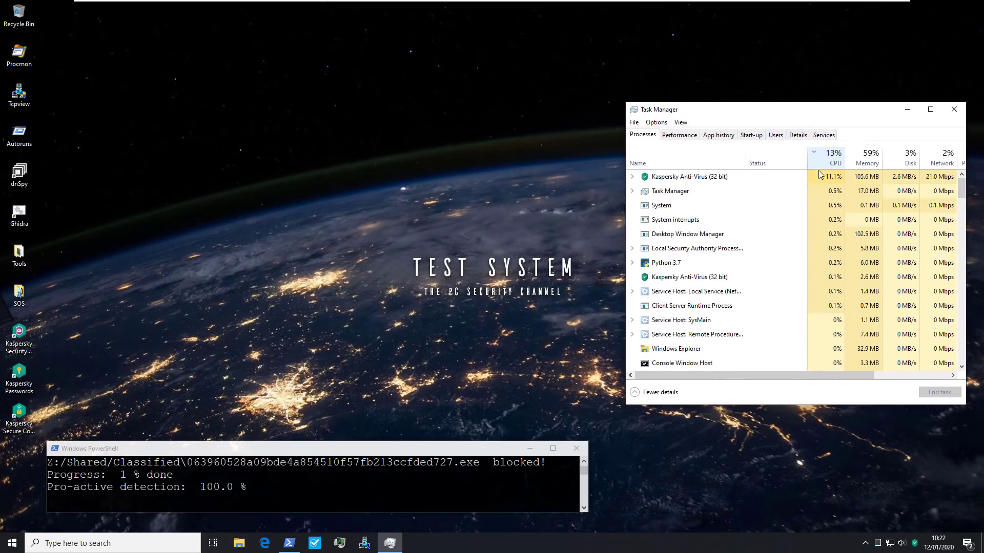
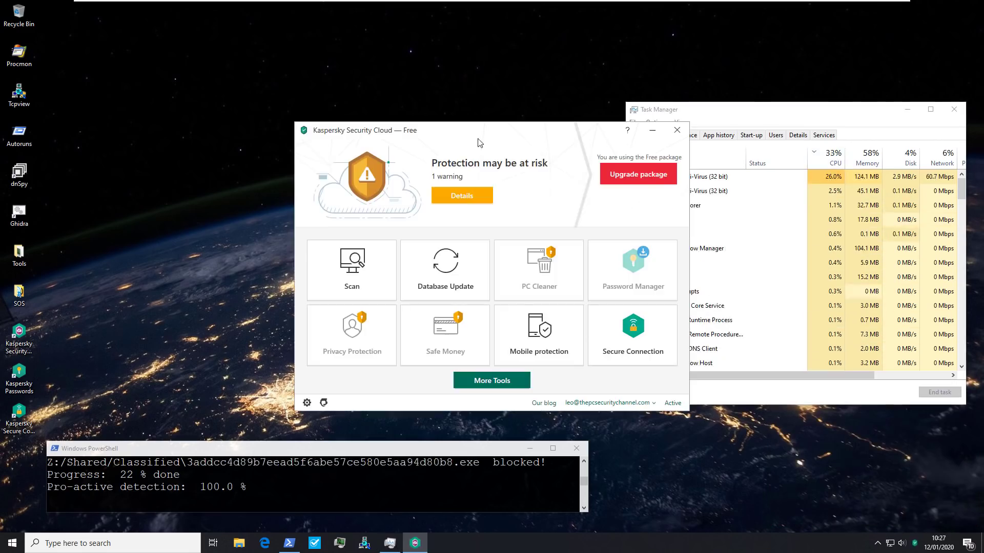
- Move the Kaspersky window clear of the Task Manager window
left_click_drag(478, 139, 205, 106)
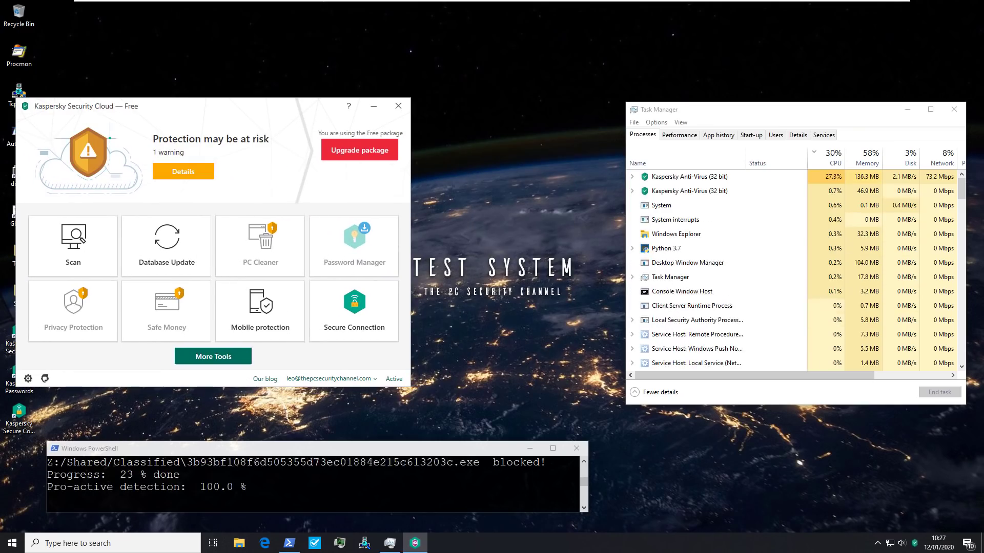
left_click(396, 106)
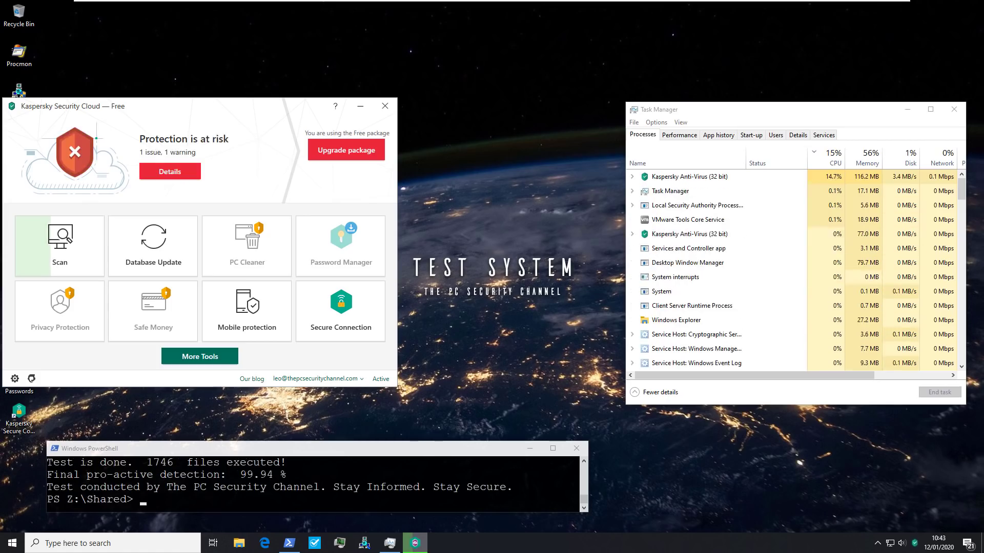
- Clear the desktop of the PowerShell, Kaspersky and Task Manager windows
left_click(290, 453)
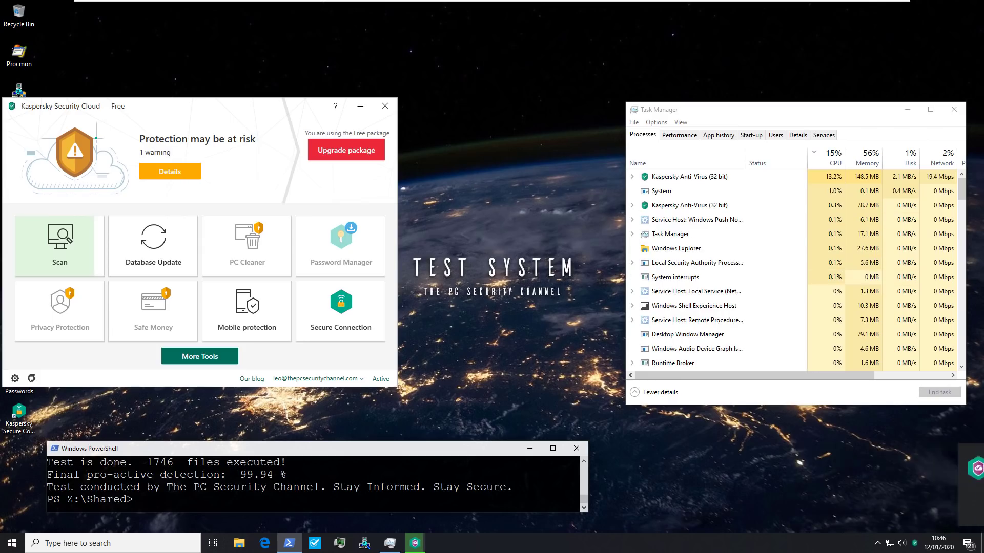
left_click(530, 448)
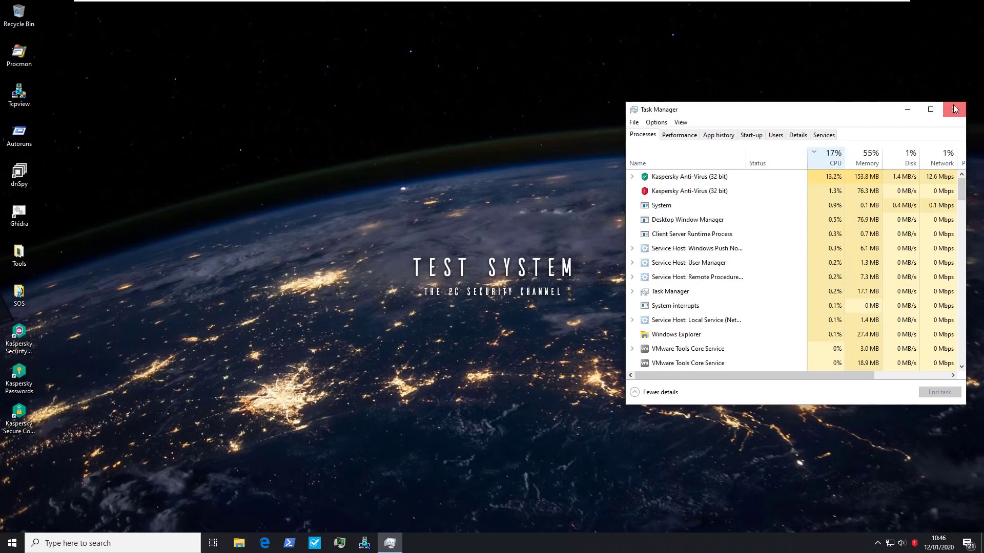
left_click(954, 110)
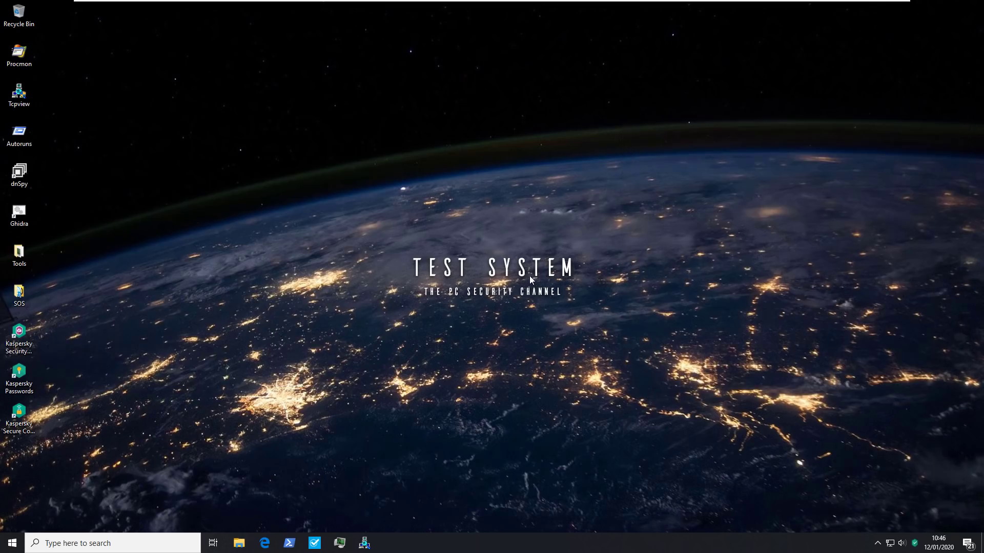
- Inspect the running processes in Process Hacker with the wininit.exe branch collapsed, and close the program
left_click(340, 543)
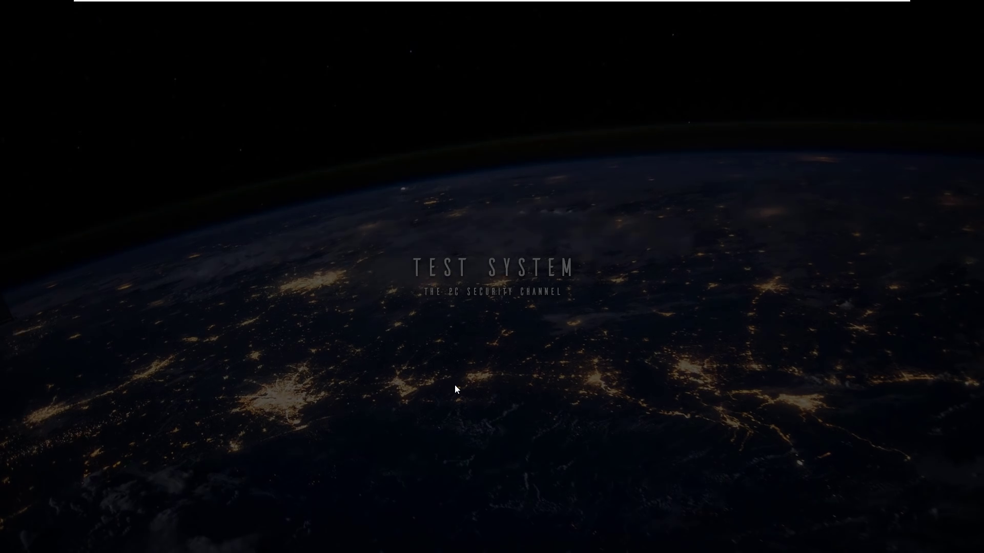
left_click(457, 345)
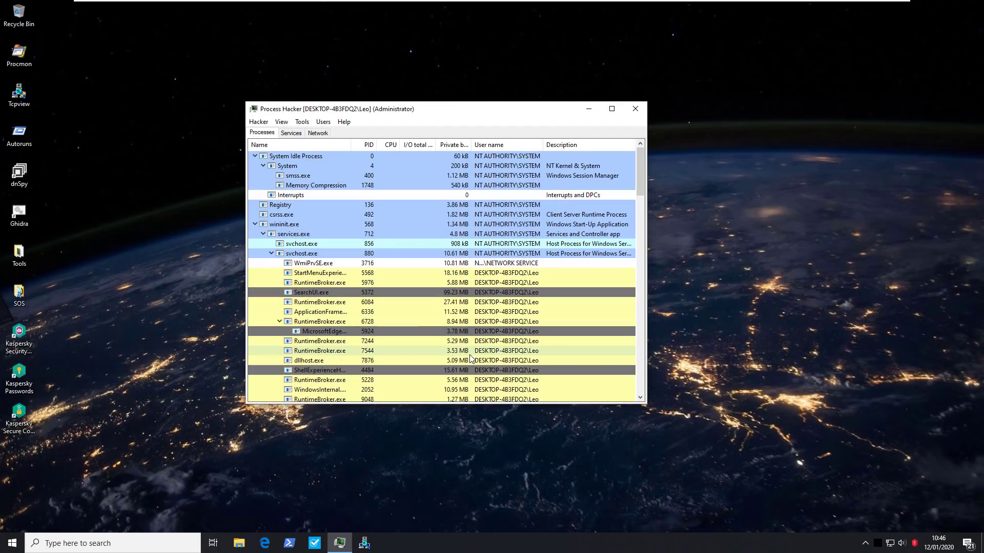
left_click(256, 224)
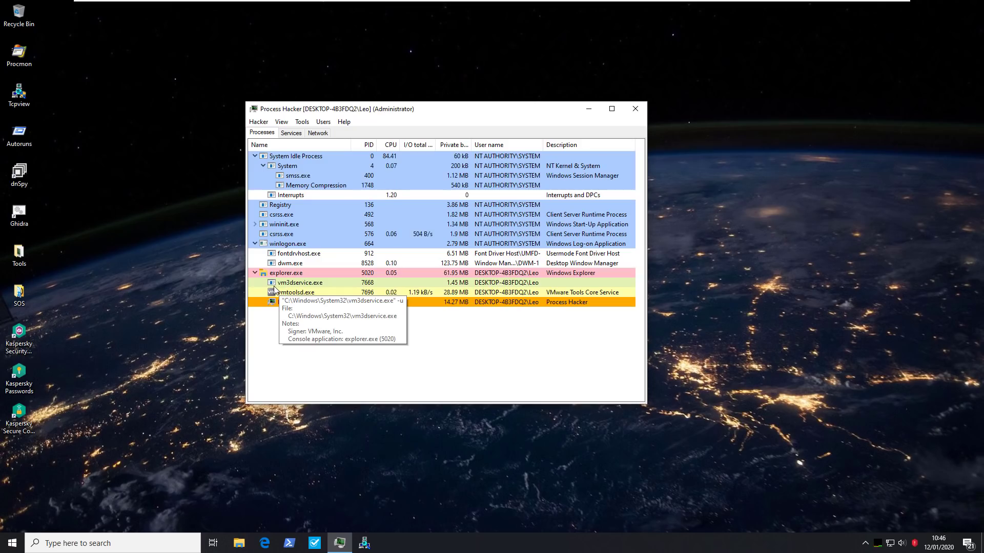
left_click(640, 108)
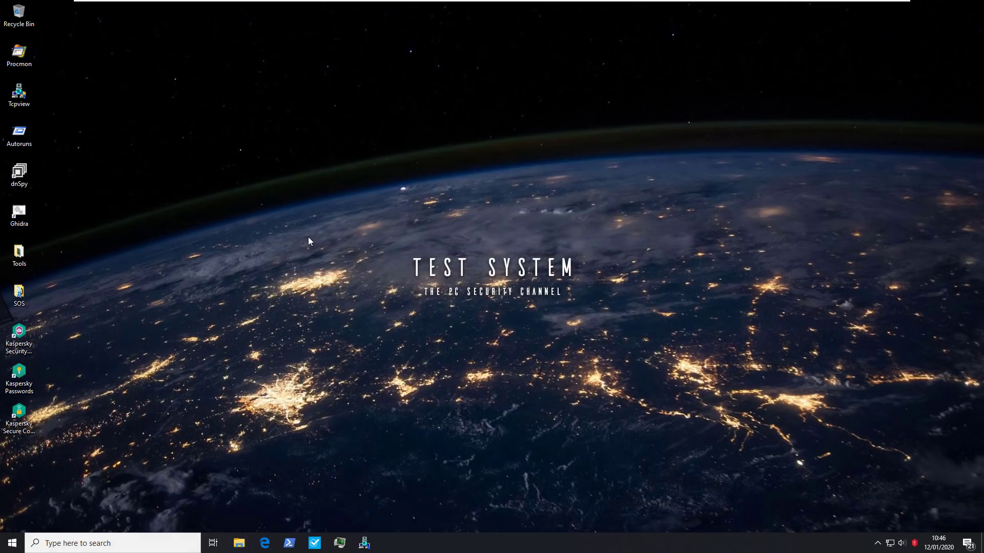
- Restart the test system
left_click(12, 543)
left_click(13, 521)
left_click(25, 500)
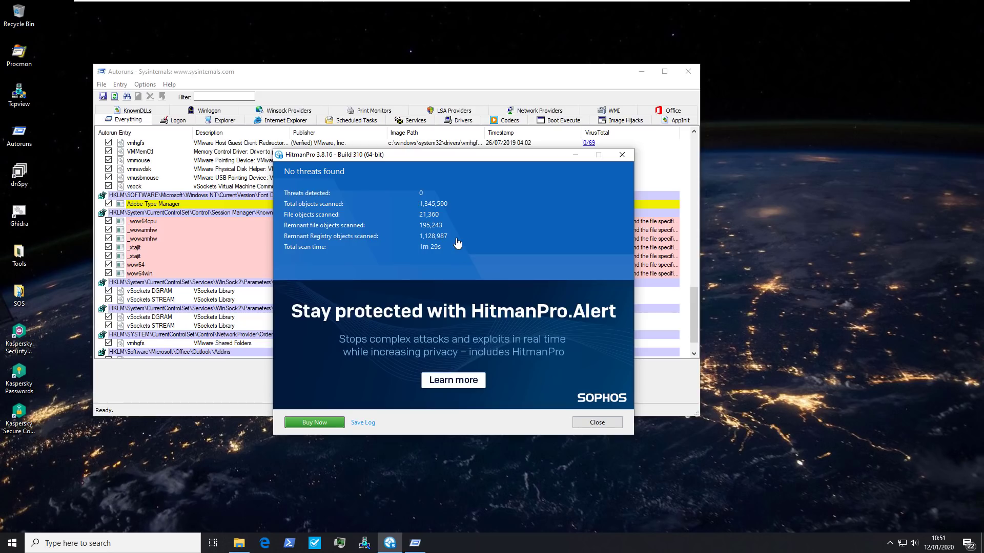
- Dismiss the HitmanPro scan results, review the Autoruns startup entries with their VirusTotal ratings, and close Autoruns
left_click(597, 422)
scroll(306, 278, "down", 1)
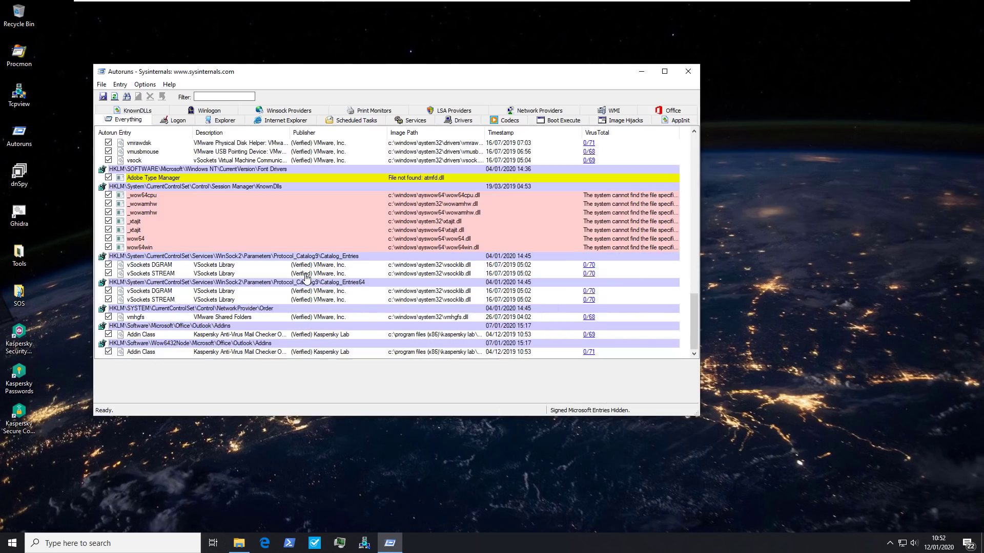
scroll(306, 278, "up", 5)
scroll(306, 278, "up", 7)
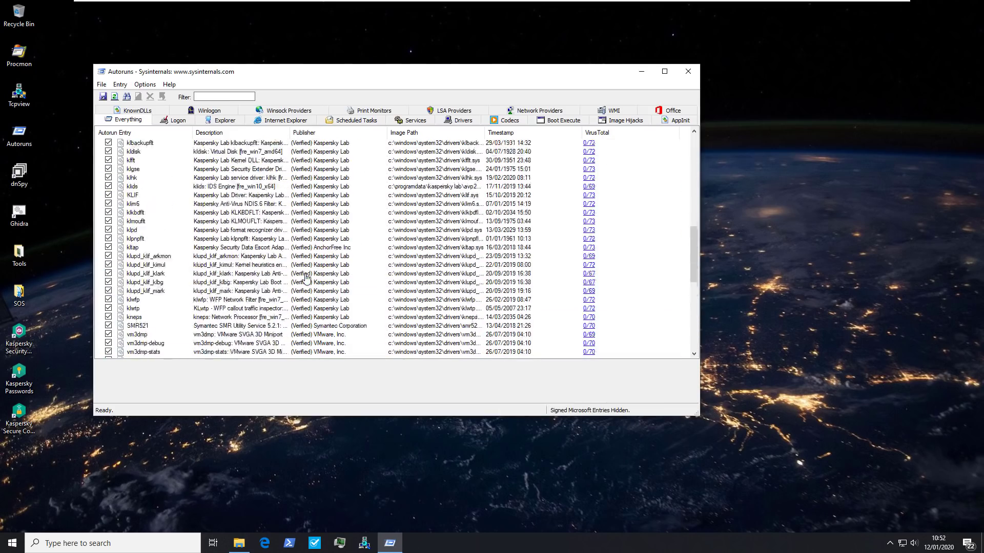
scroll(306, 278, "up", 6)
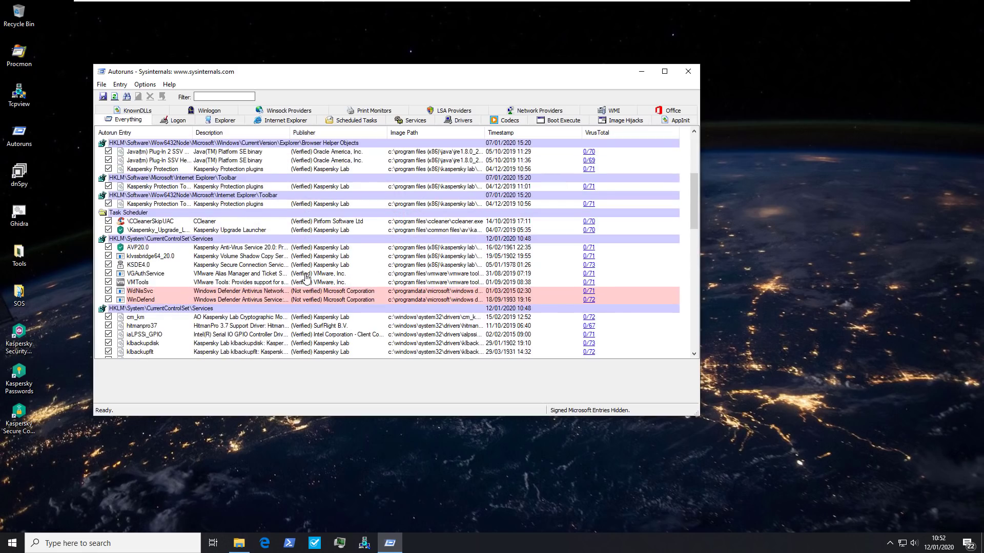
scroll(306, 278, "up", 6)
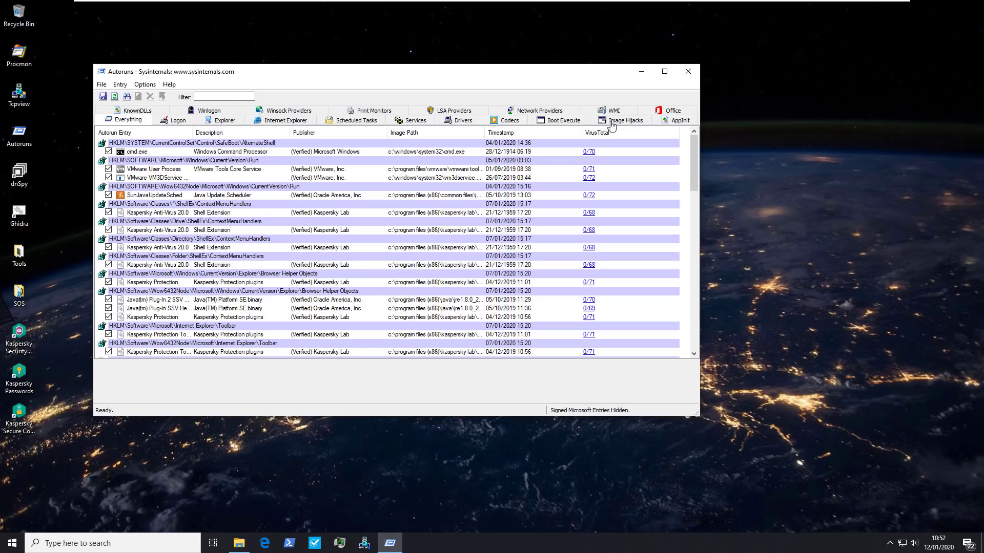
left_click(688, 71)
- Examine the files left in the Shared folder on drive Z:, including the contents of its CaptchaPattern folder
left_click(239, 544)
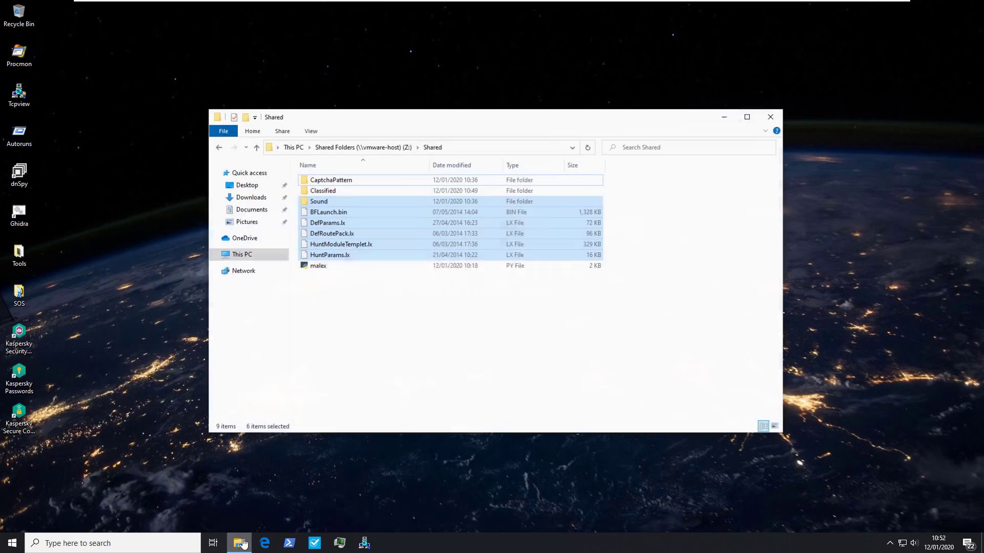
left_click(365, 316)
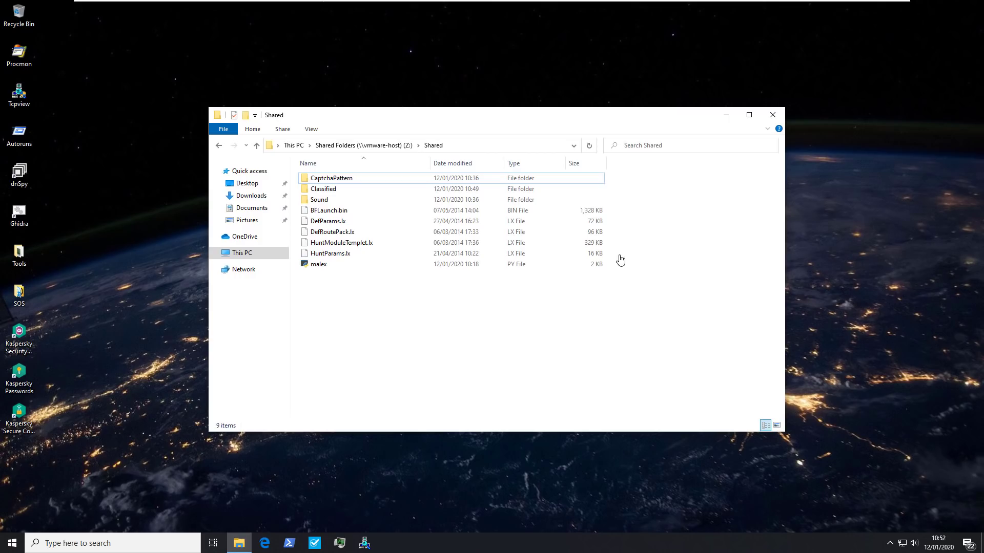
left_click_drag(620, 260, 585, 200)
left_click(609, 197)
double_click(518, 178)
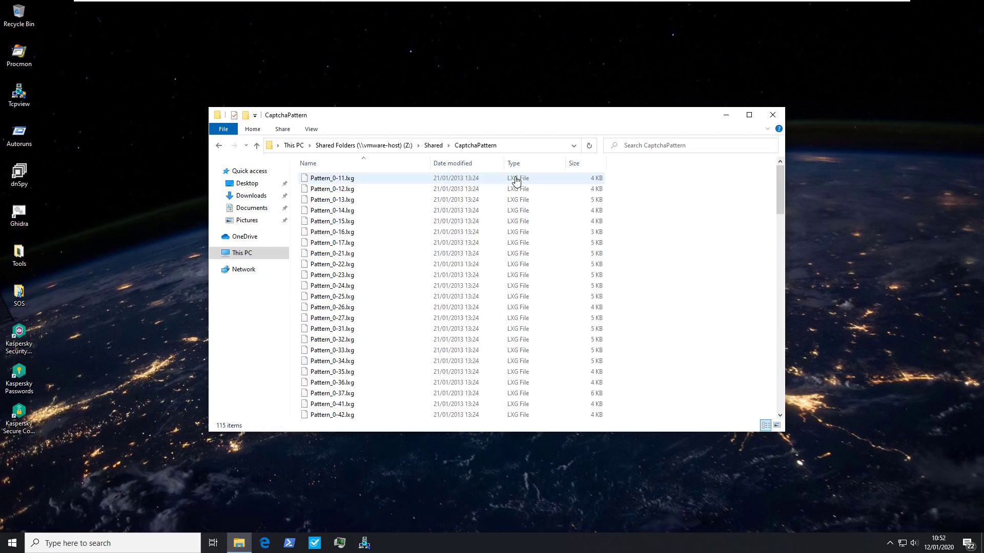
scroll(478, 285, "down", 20)
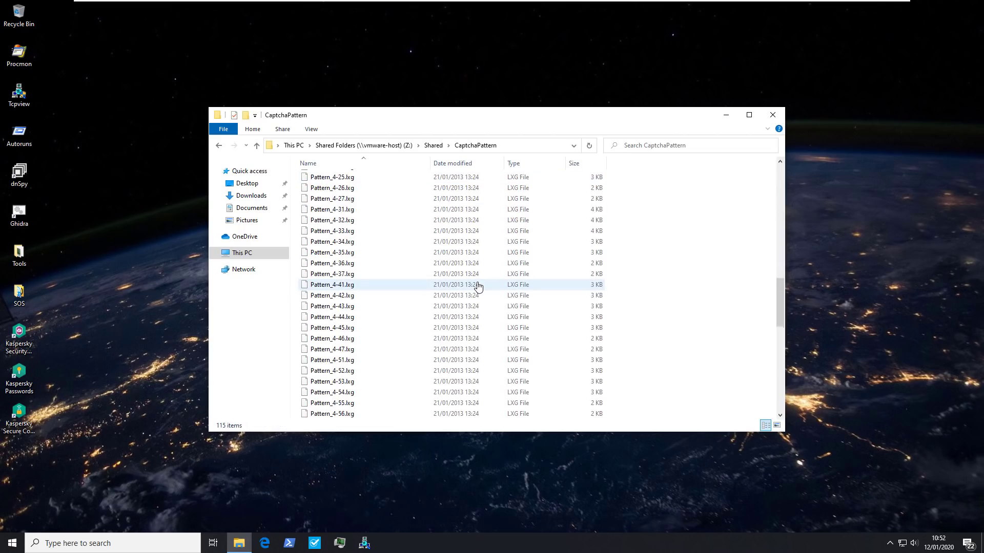
scroll(478, 285, "down", 5)
key("alt+Left")
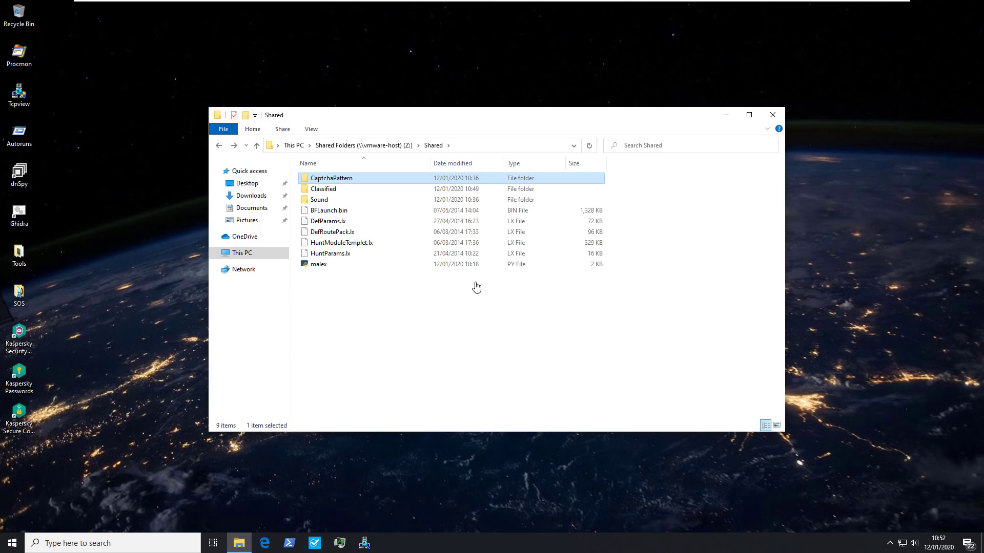
- Check that the Important Data text file in Documents can still be read, and close it and the file window
left_click(251, 208)
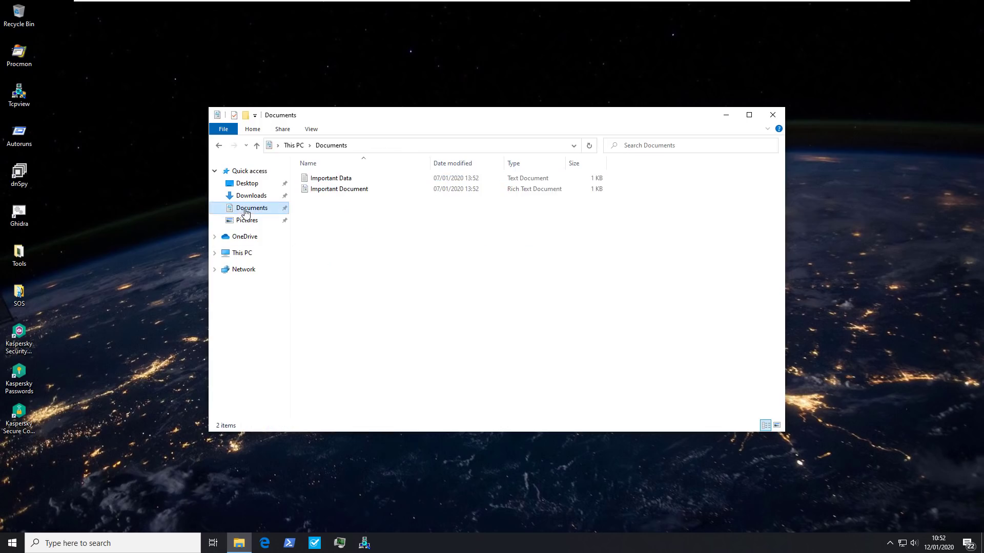
double_click(354, 178)
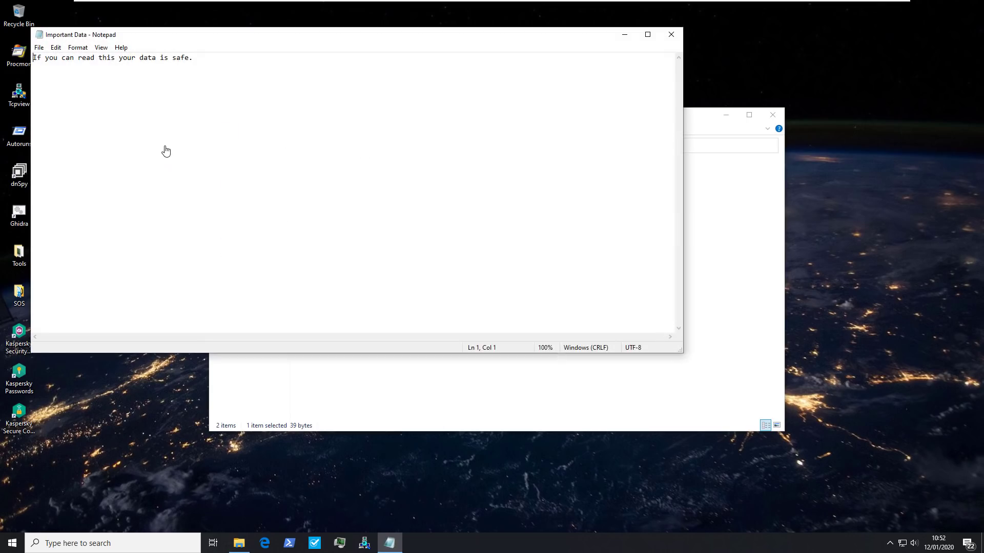
left_click(671, 35)
left_click(773, 114)
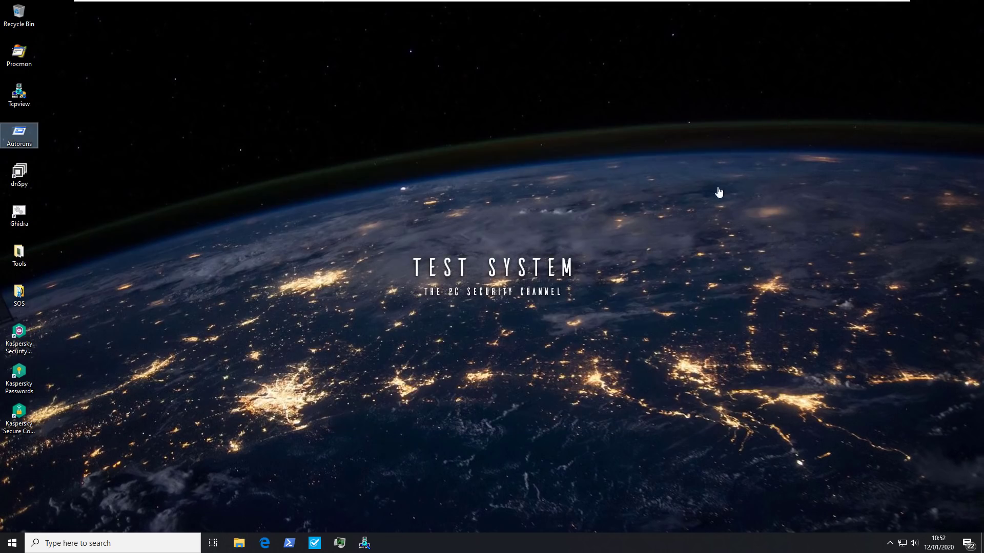